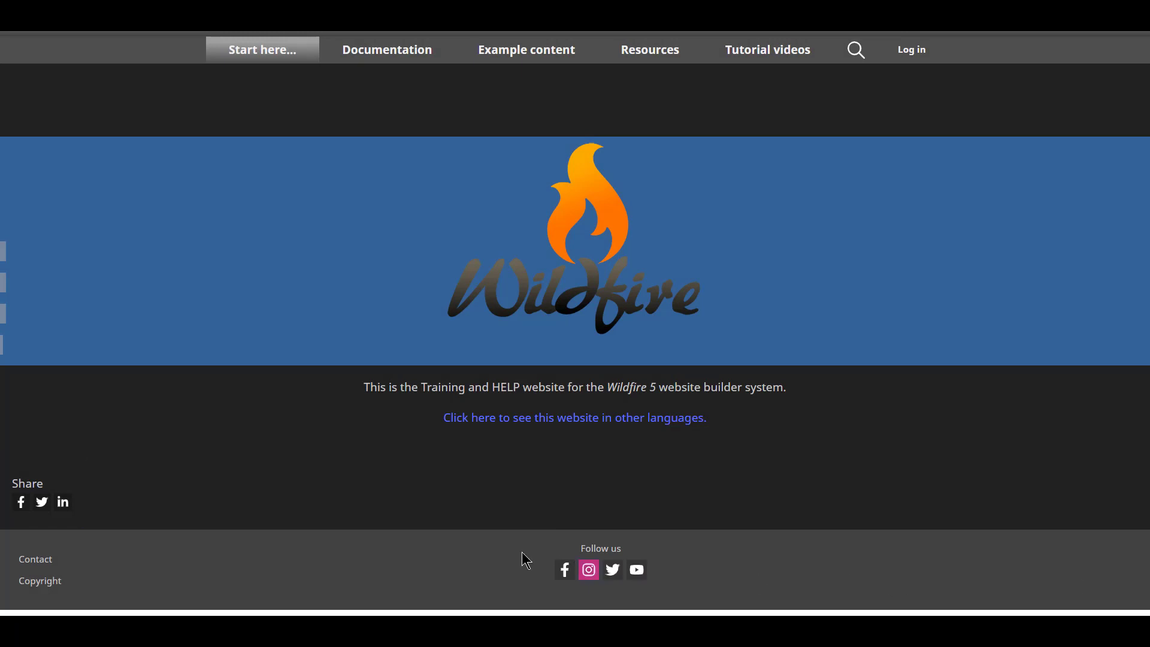
# Step: Draft a Facebook share of the start page with the comment "Hey I like this site" and open the site's Facebook follow link
pyautogui.click(22, 508)
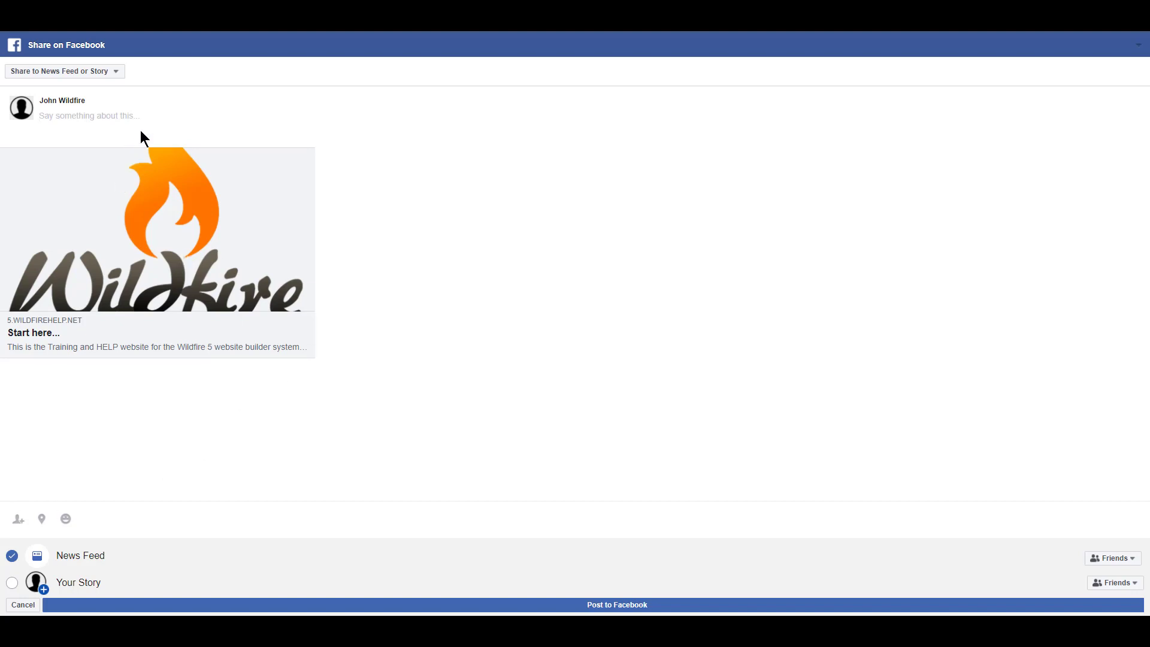
pyautogui.write('Hey I like this site')
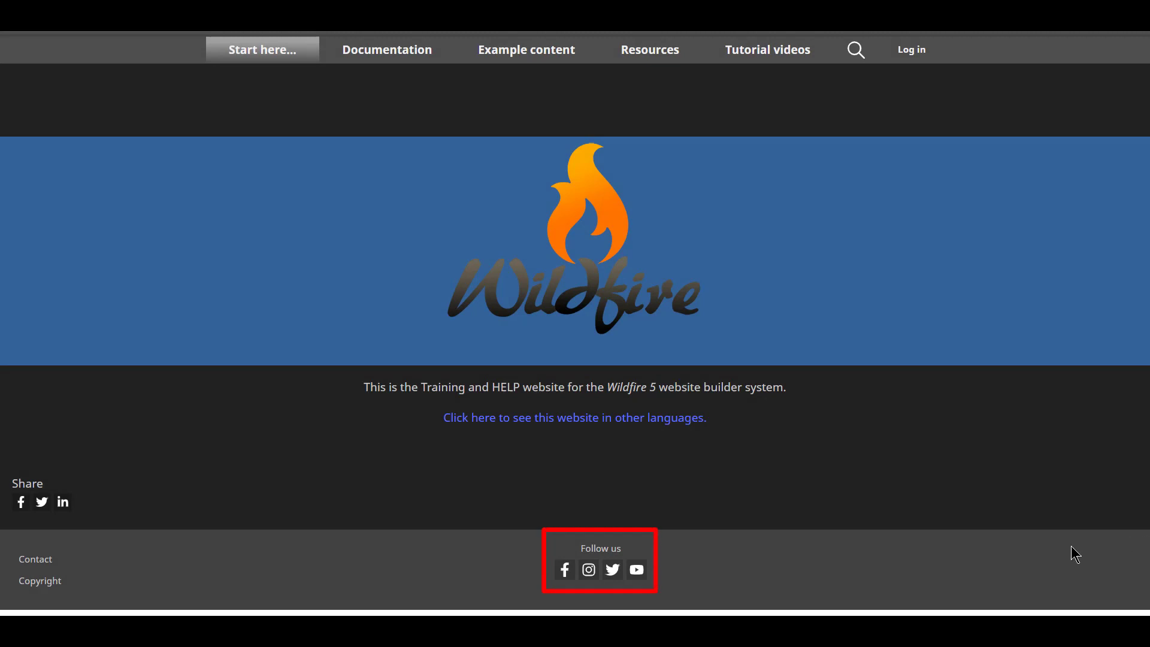
pyautogui.click(567, 577)
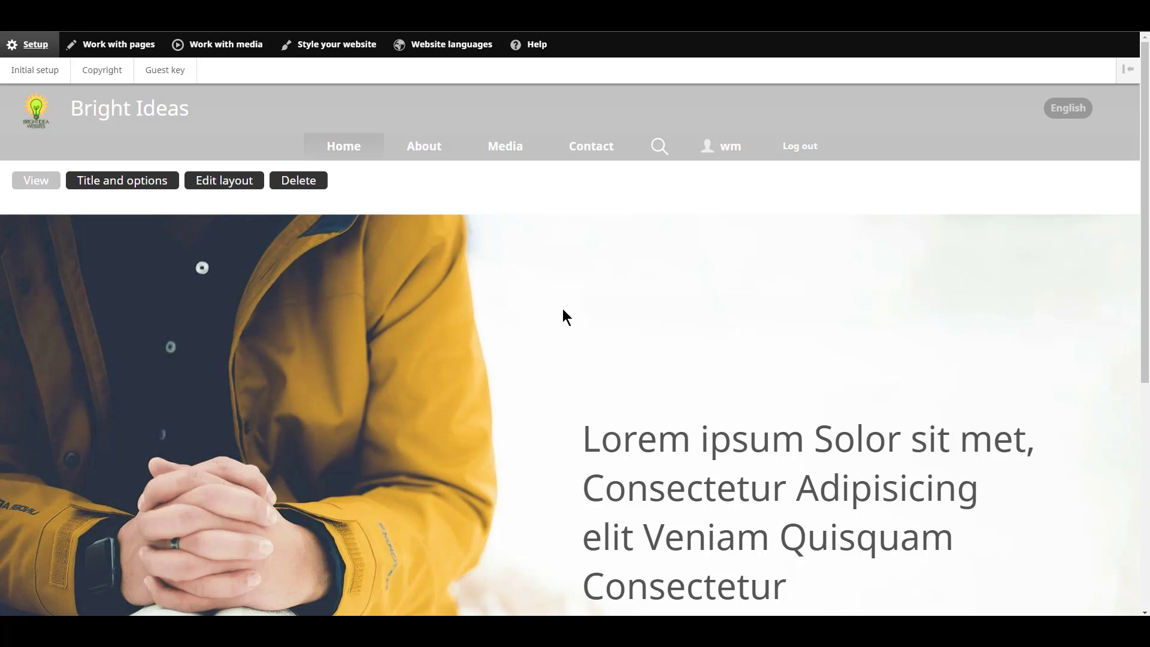
# Step: In the website's social media share links, enable Messenger, Viber and WhatsApp, and disable LinkedIn and Pinterest
pyautogui.click(360, 48)
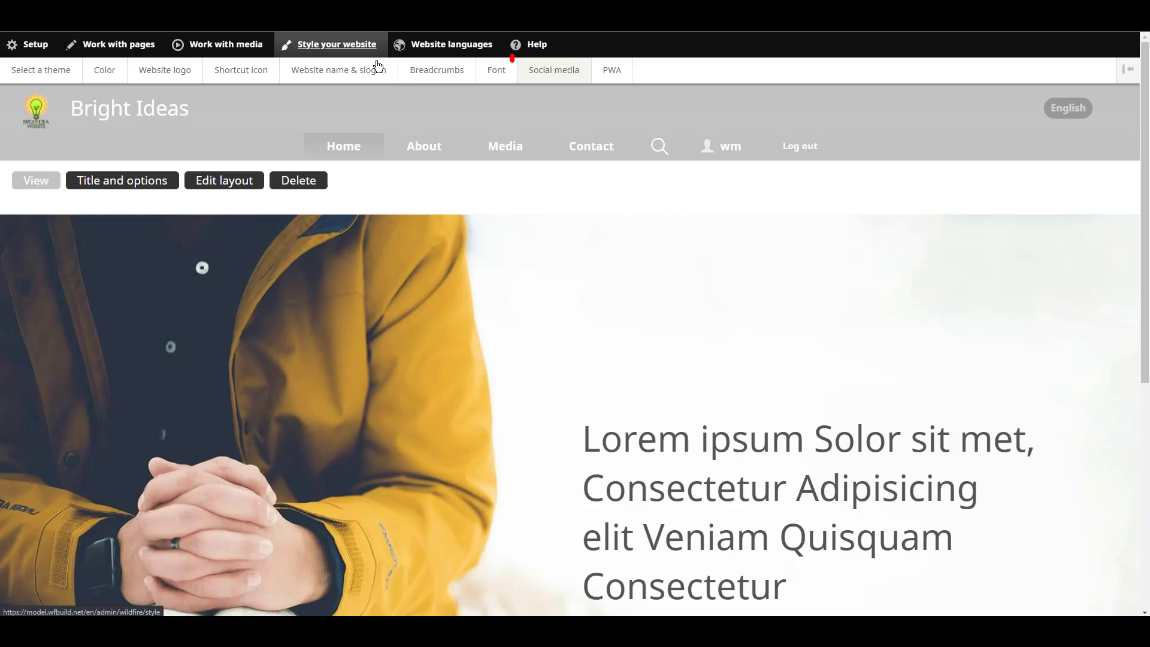
pyautogui.click(571, 84)
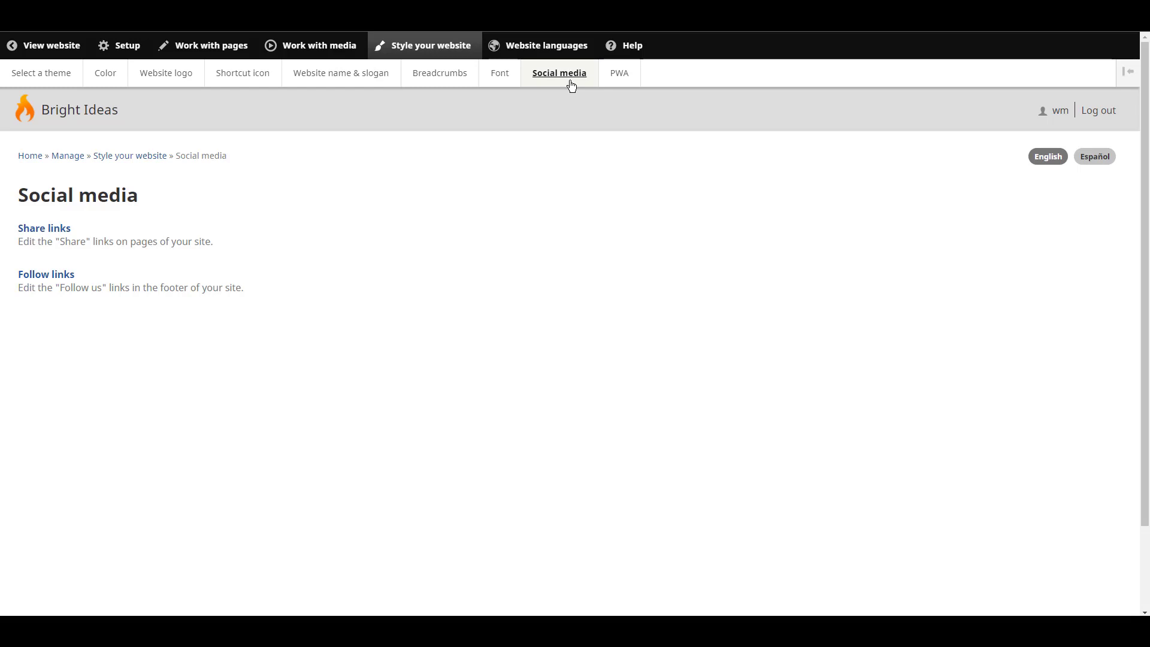
pyautogui.click(60, 228)
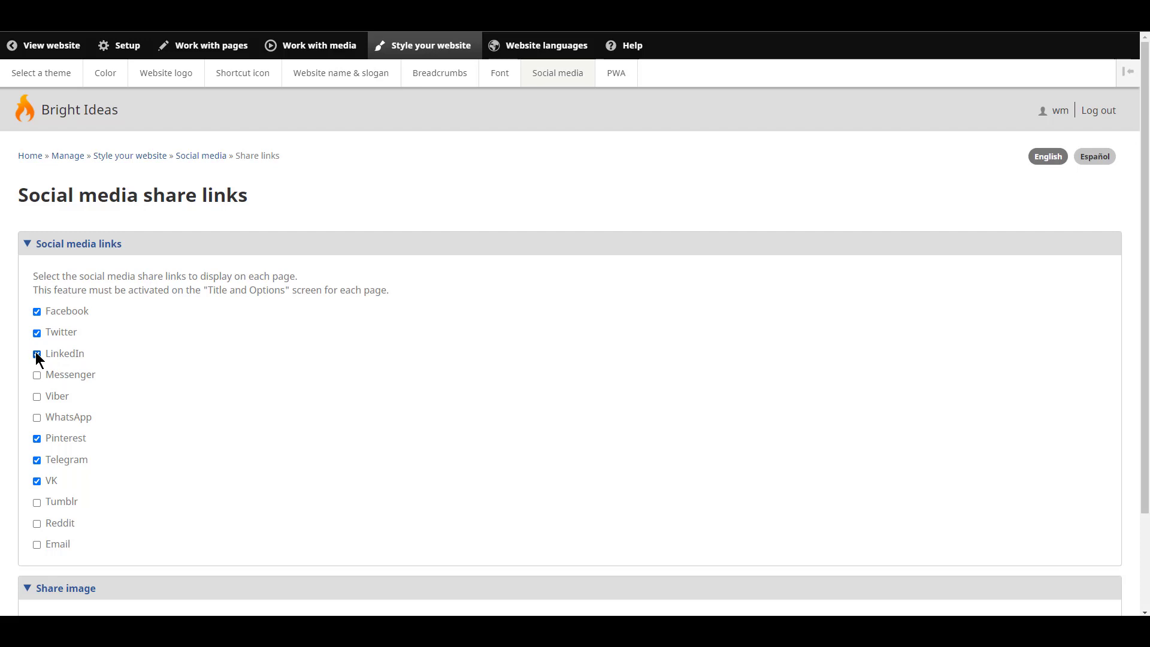
pyautogui.click(37, 376)
pyautogui.click(37, 397)
pyautogui.click(37, 418)
pyautogui.click(36, 440)
# Step: Set the share image option to "Choose an image" and save the share links settings
pyautogui.scroll(-2, 235, 509)
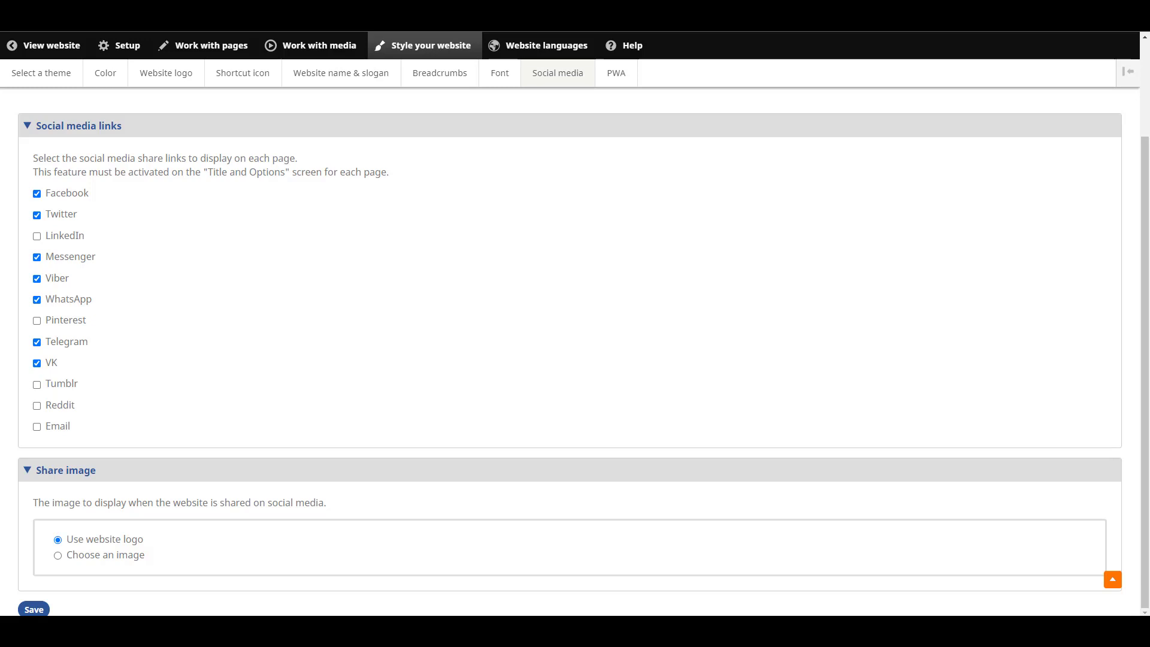
pyautogui.click(108, 556)
pyautogui.scroll(-2, 252, 535)
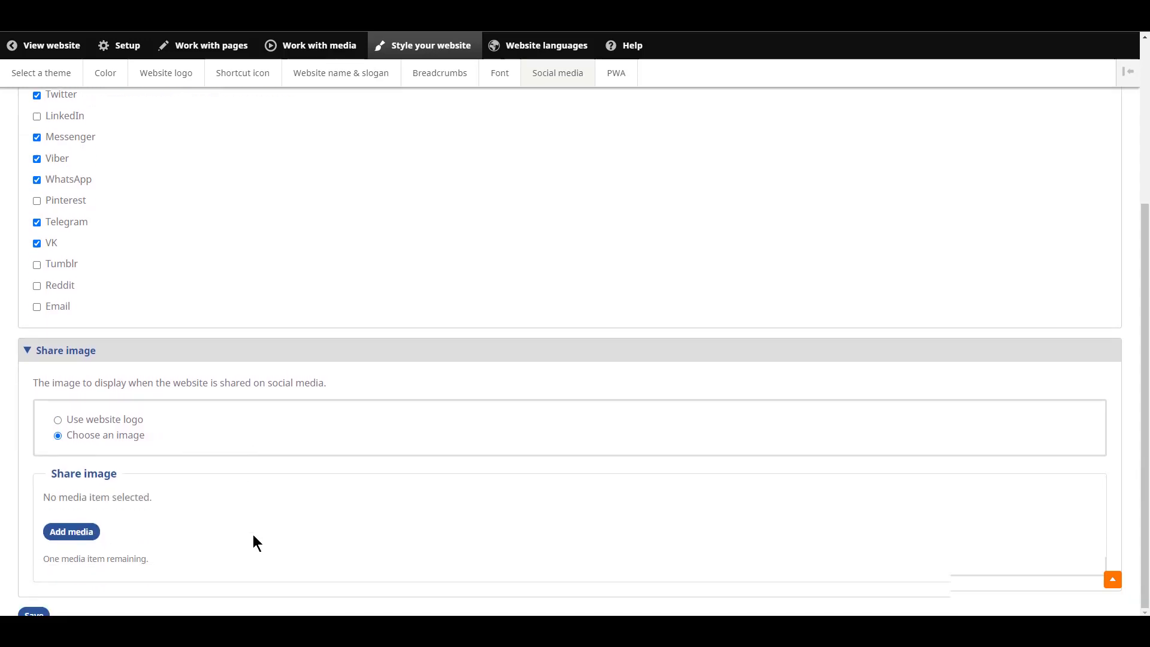
pyautogui.scroll(-1, 251, 533)
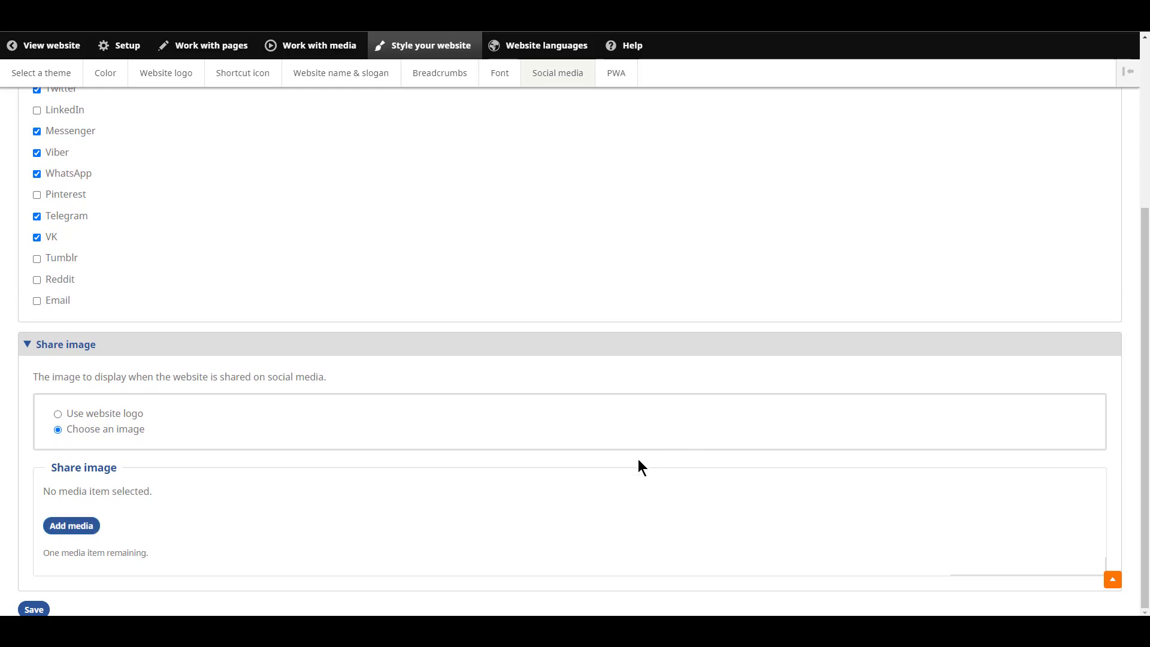
pyautogui.click(38, 609)
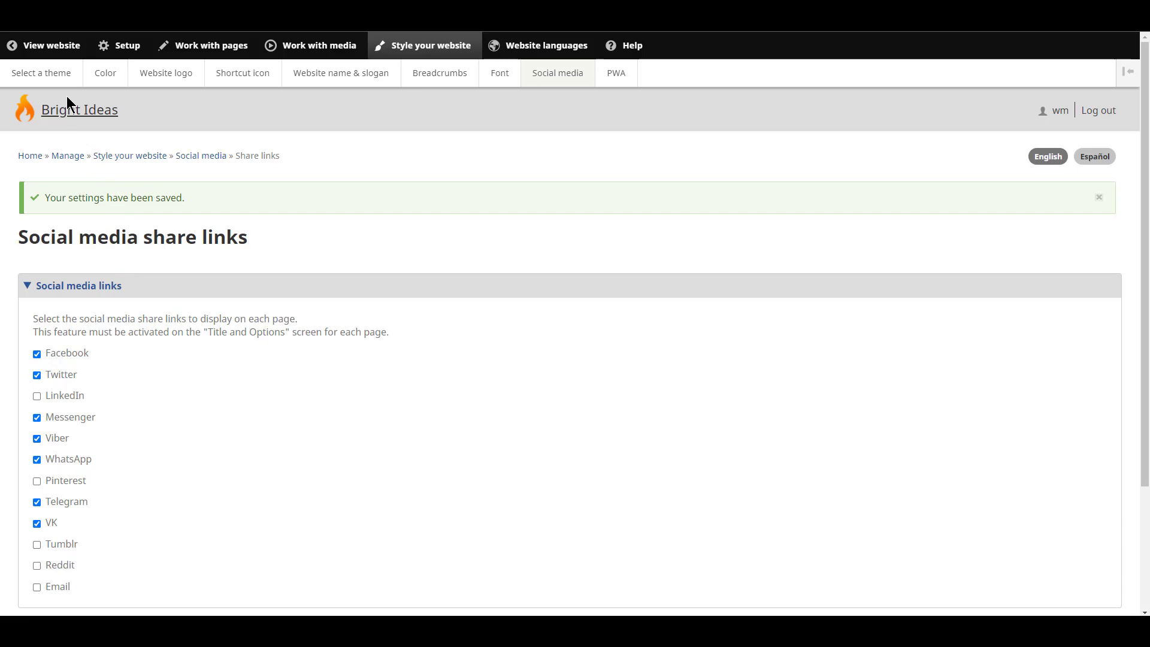
# Step: Enable "Show social media share links" for the Home page, save it and view the bottom of the page
pyautogui.click(61, 47)
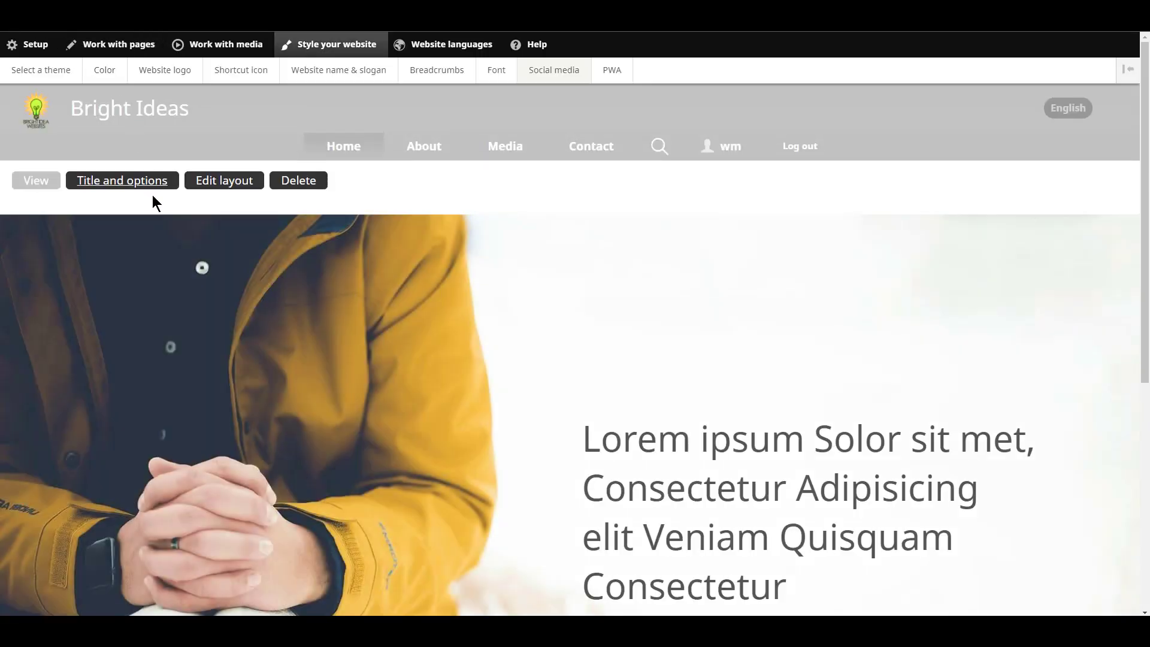
pyautogui.scroll(-6, 179, 249)
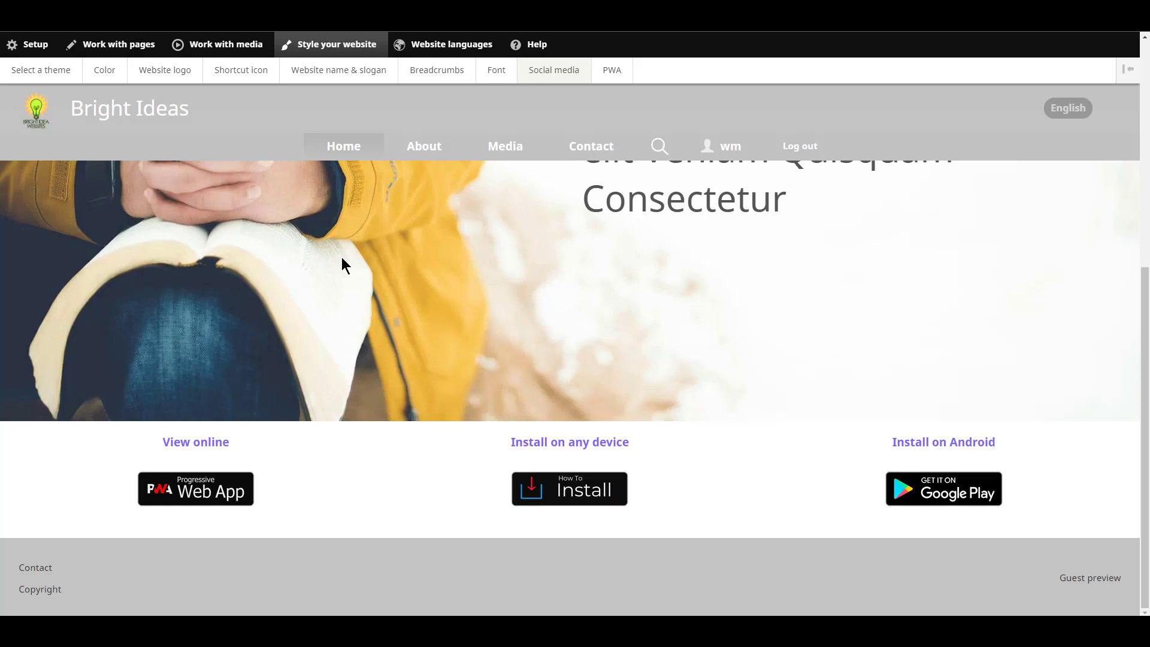
pyautogui.scroll(5, 342, 257)
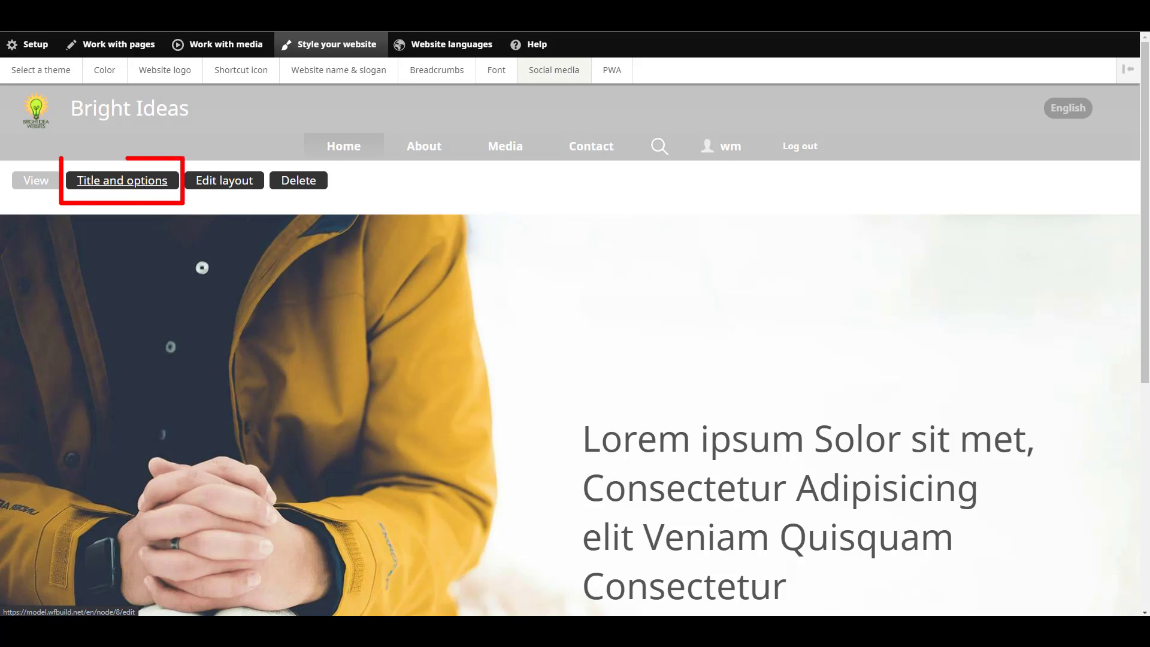
pyautogui.click(140, 187)
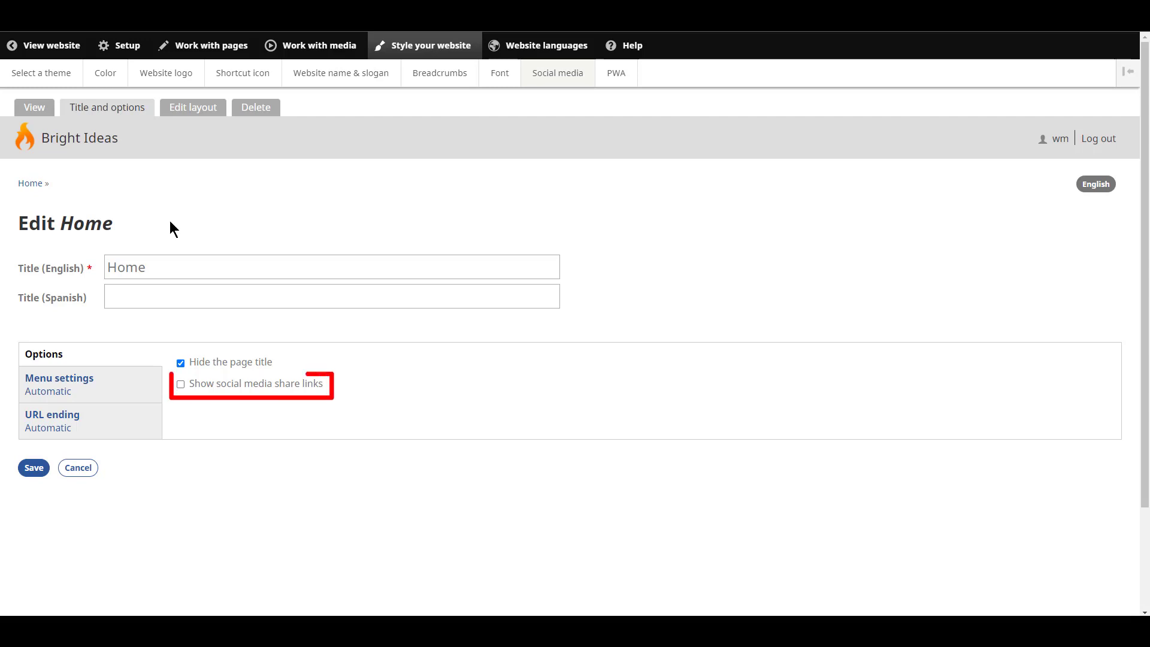
pyautogui.click(180, 384)
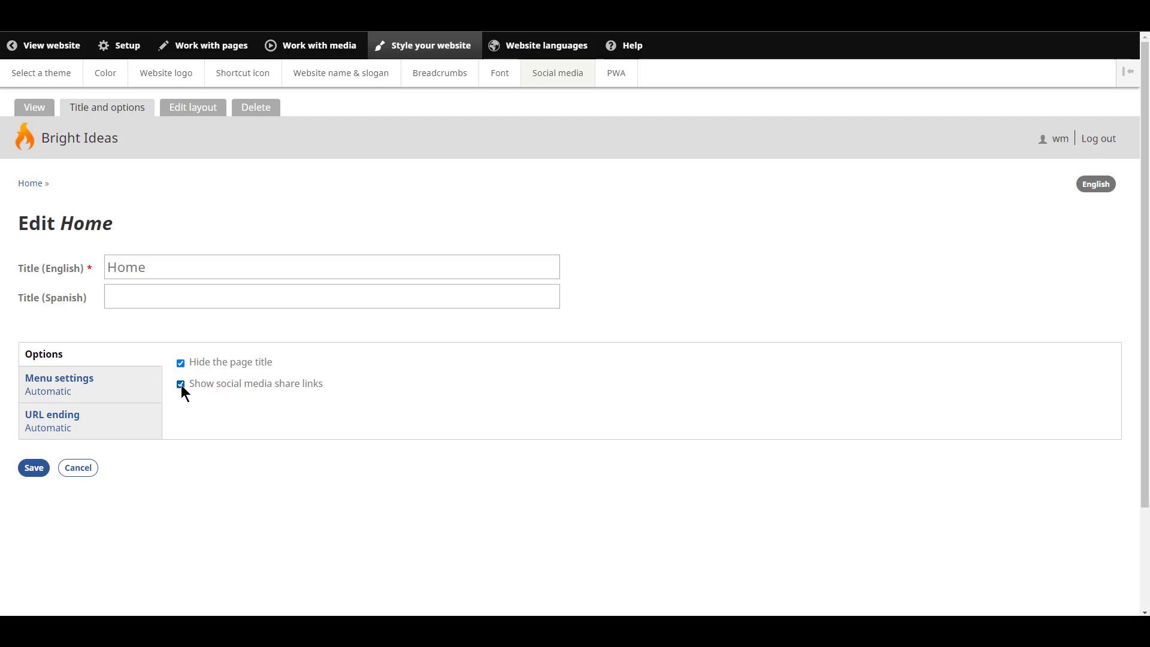
pyautogui.click(37, 471)
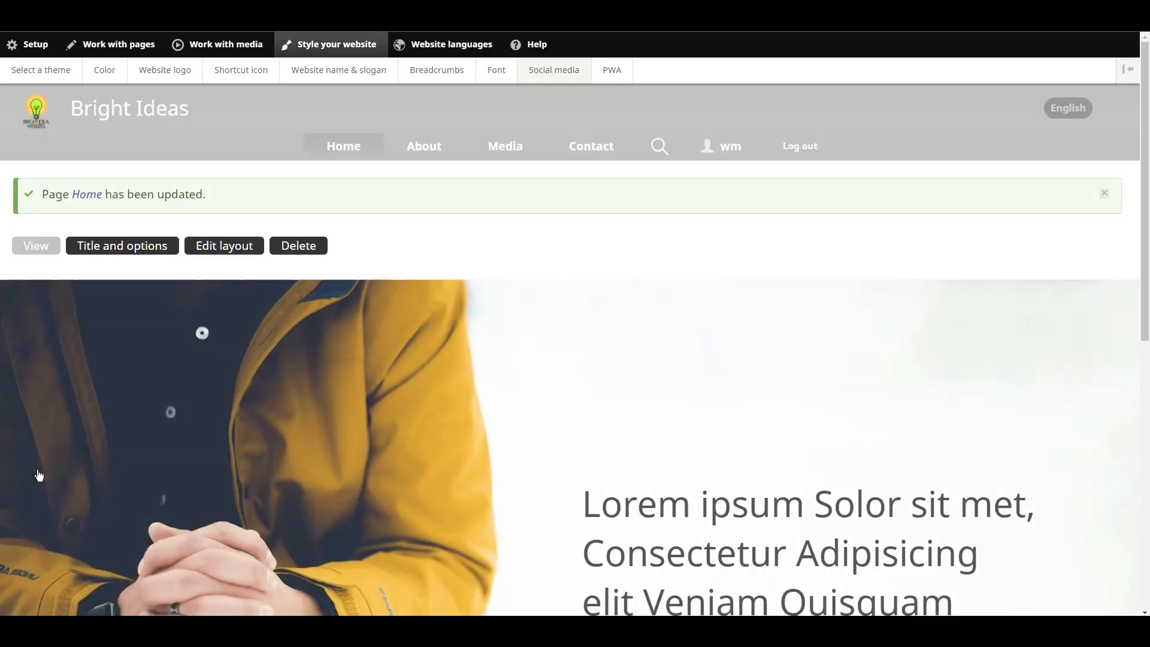
pyautogui.scroll(-8, 236, 455)
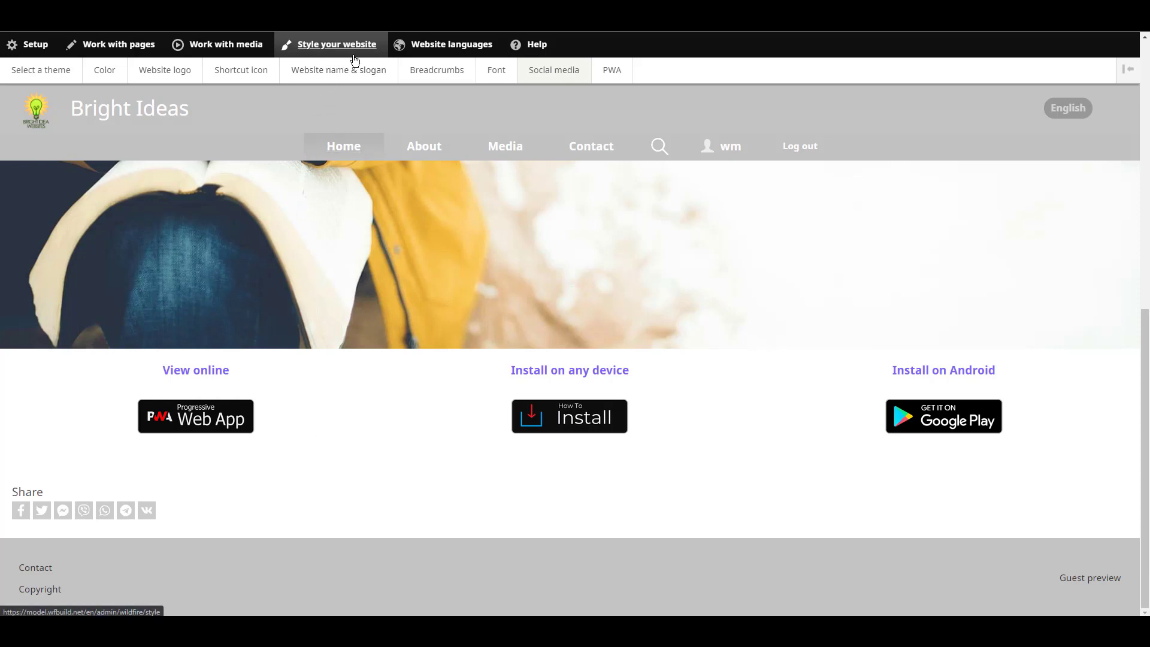
# Step: Open the social media follow links settings and copy the web address of the Bright Idea Websites Facebook page
pyautogui.moveTo(567, 73)
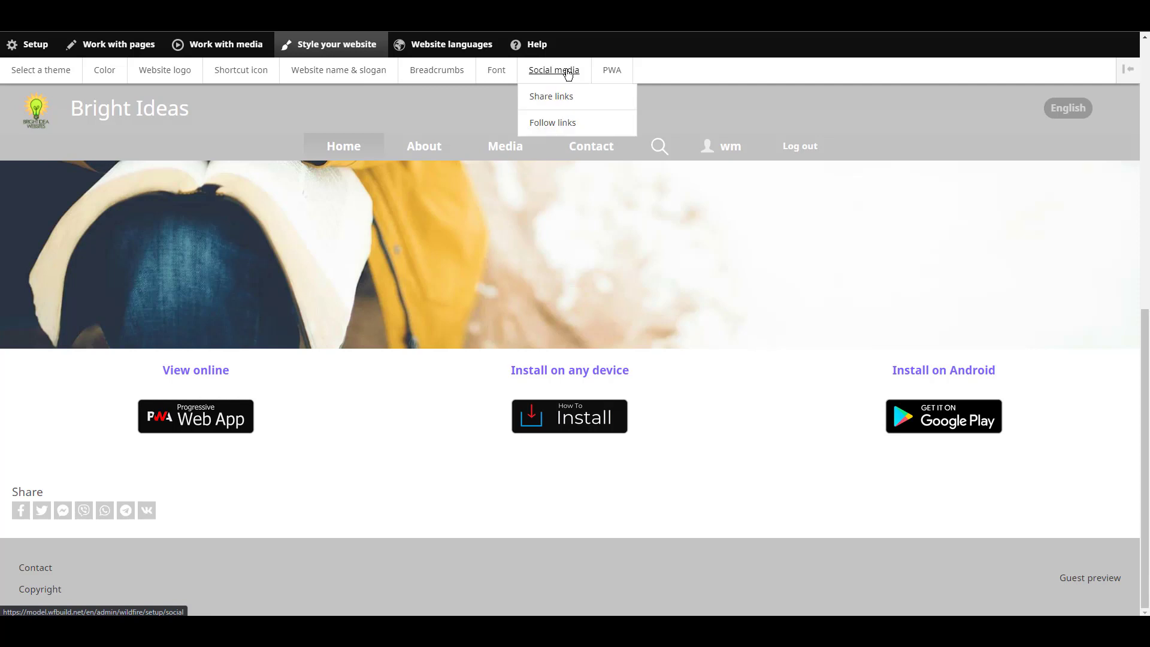
pyautogui.click(561, 129)
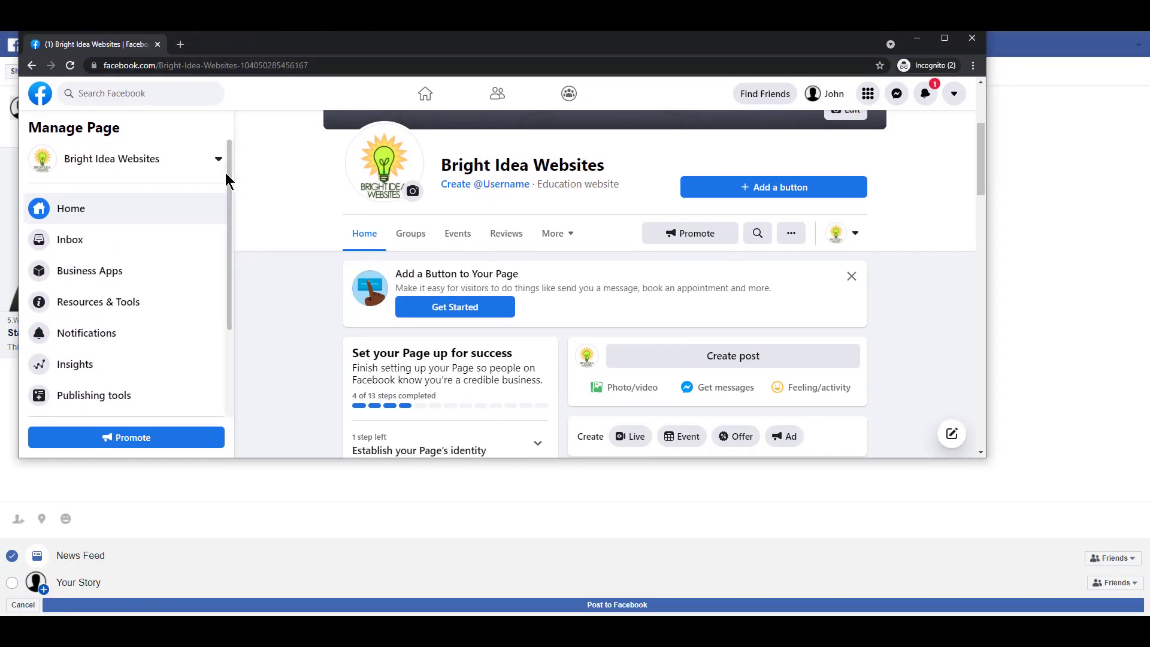
pyautogui.moveTo(343, 65); pyautogui.dragTo(99, 66)
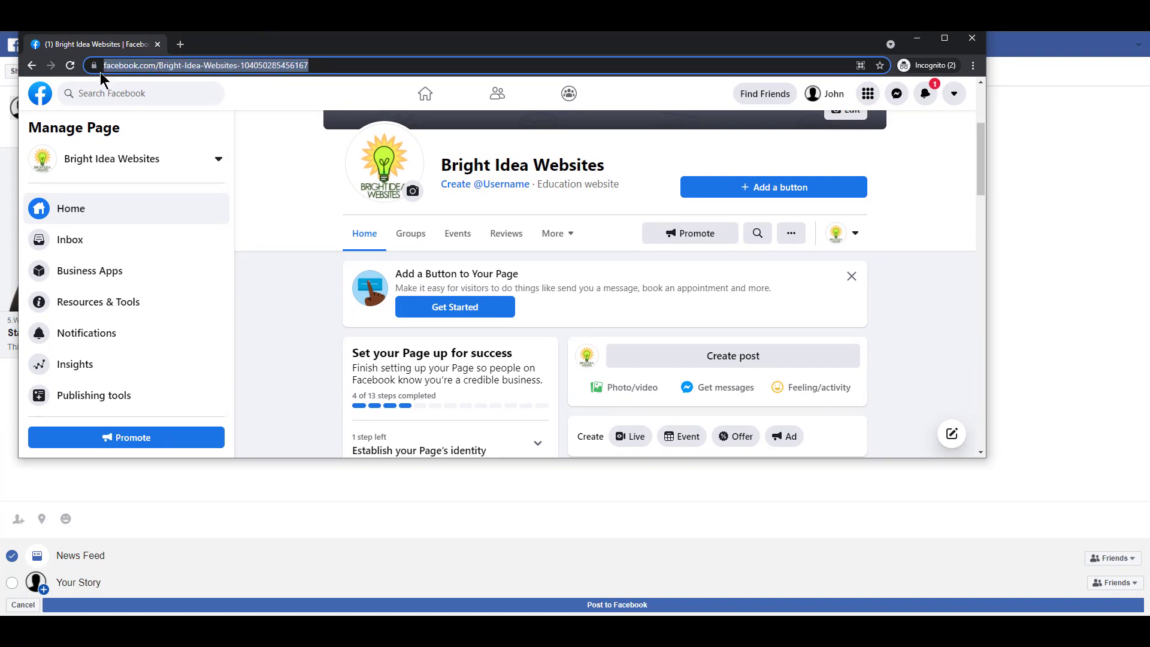
pyautogui.hotkey('ctrl', 'c')
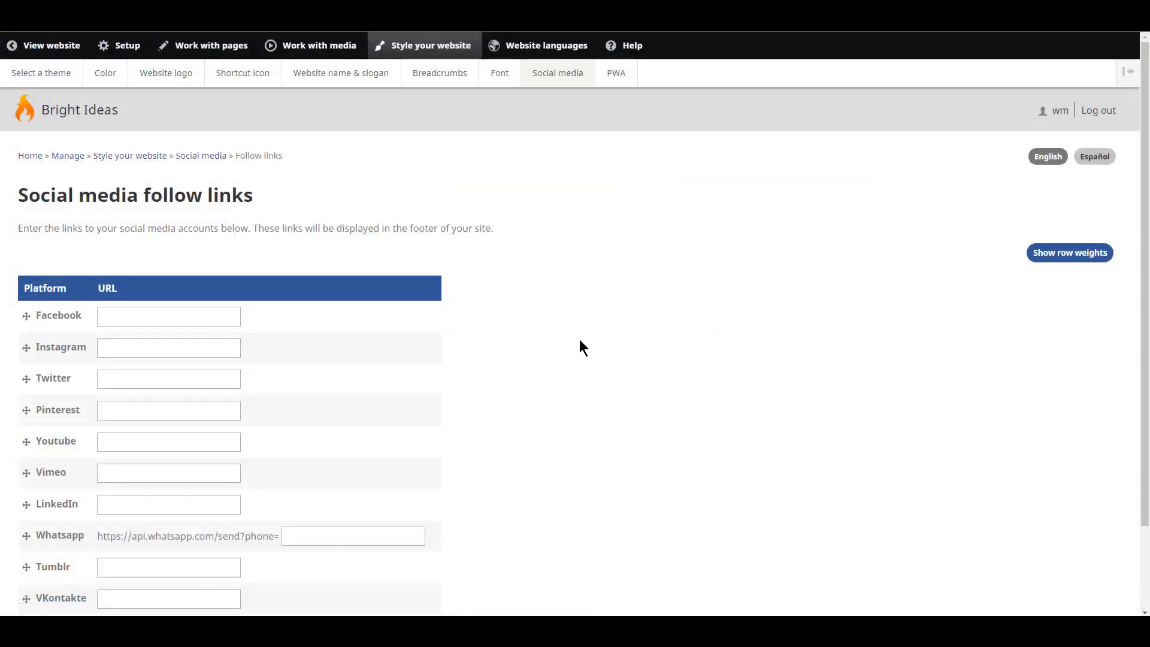
# Step: Paste the copied page address as the Facebook follow link, save the settings and view the Home page footer
pyautogui.click(166, 313)
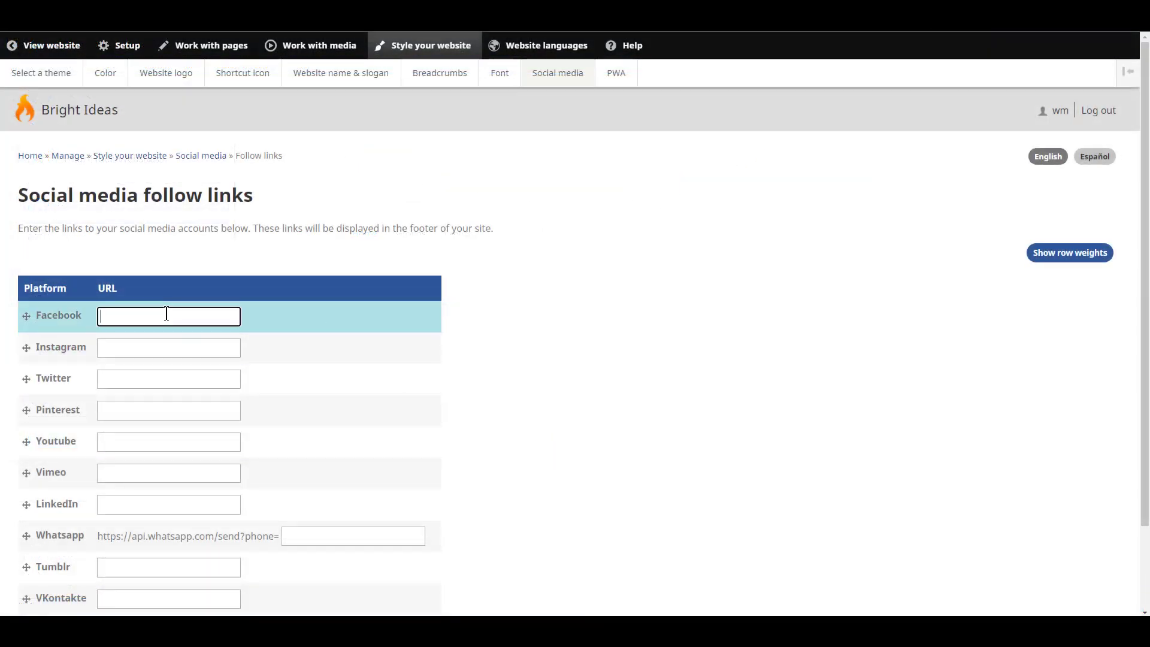
pyautogui.hotkey('ctrl', 'v')
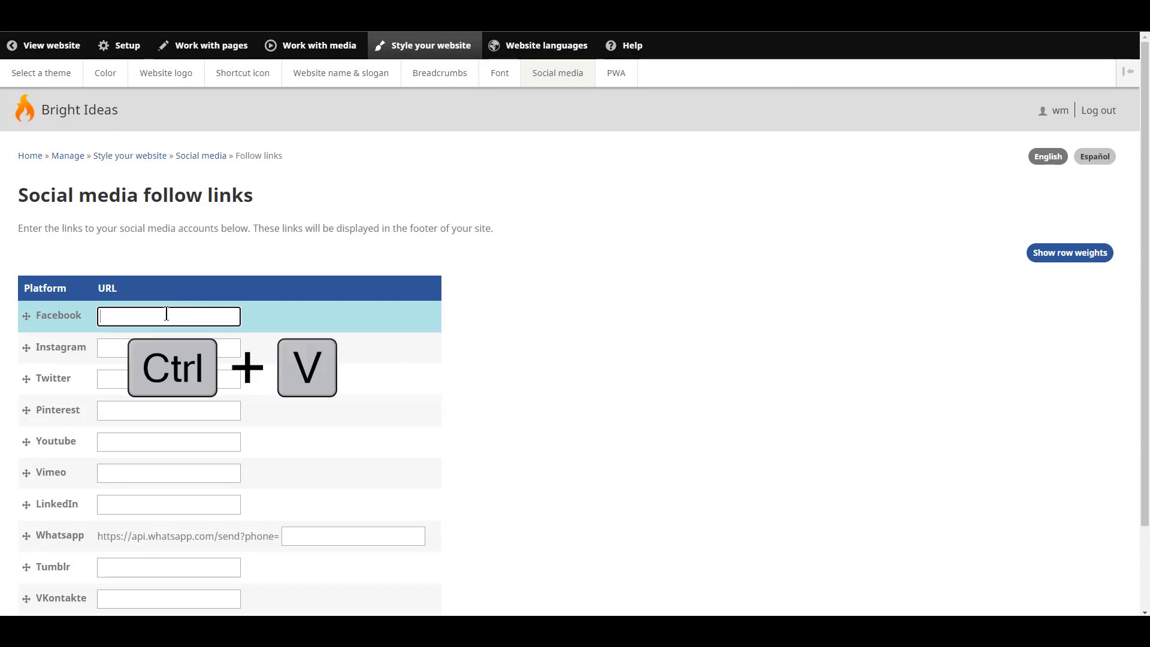
pyautogui.click(315, 375)
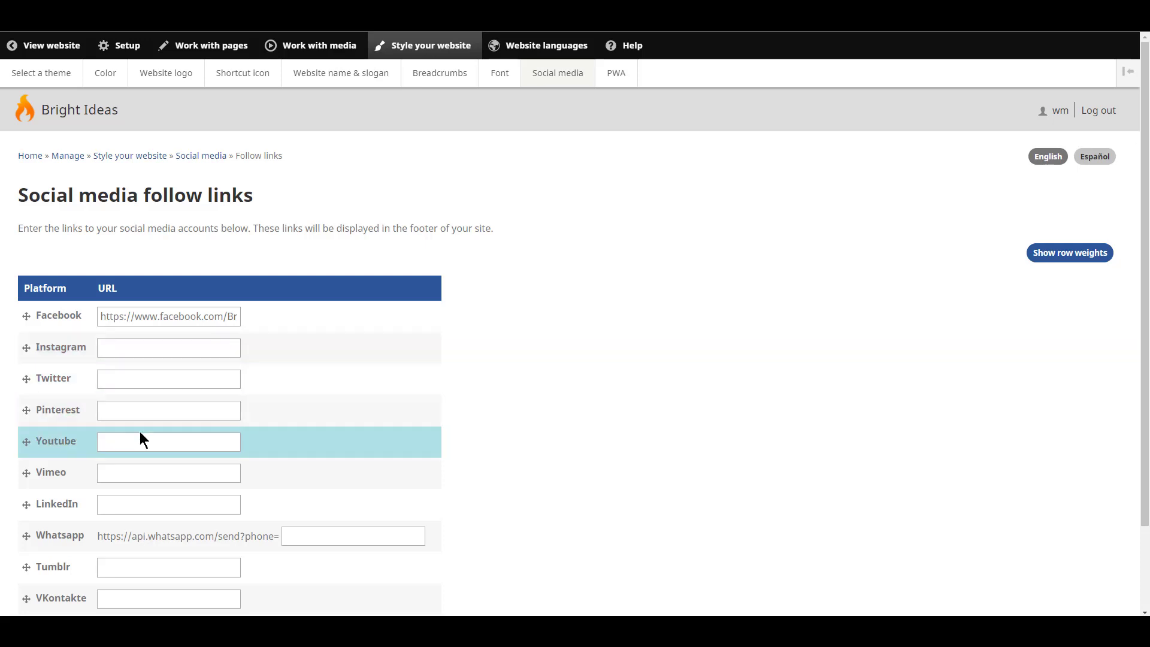
pyautogui.scroll(-2, 151, 496)
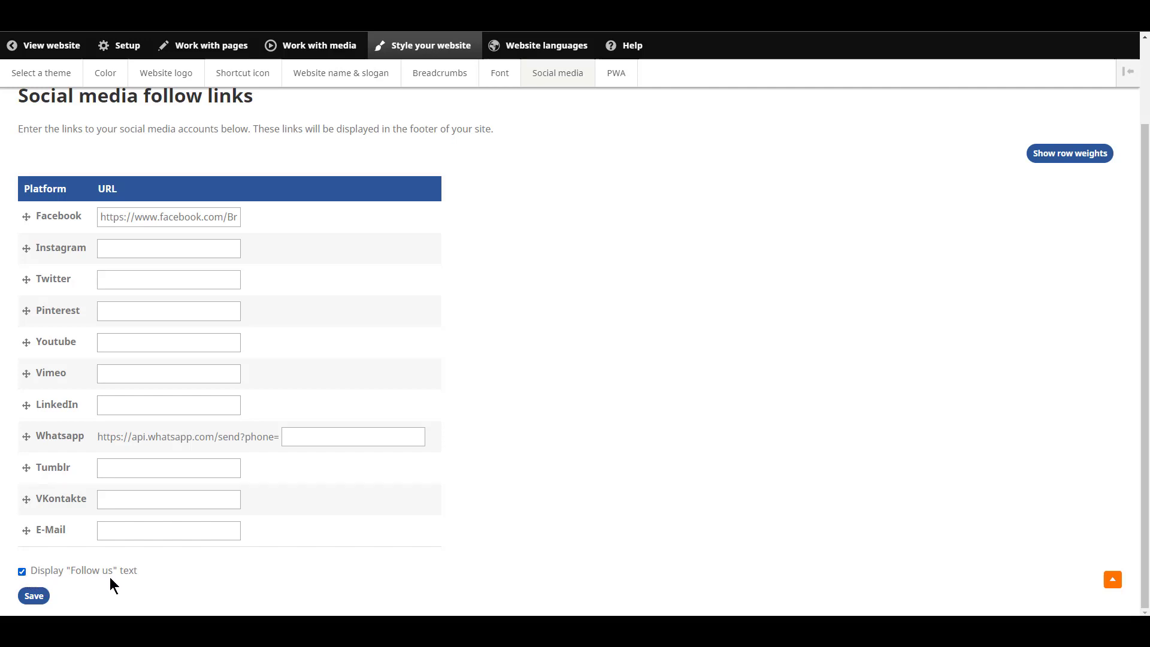
pyautogui.click(37, 599)
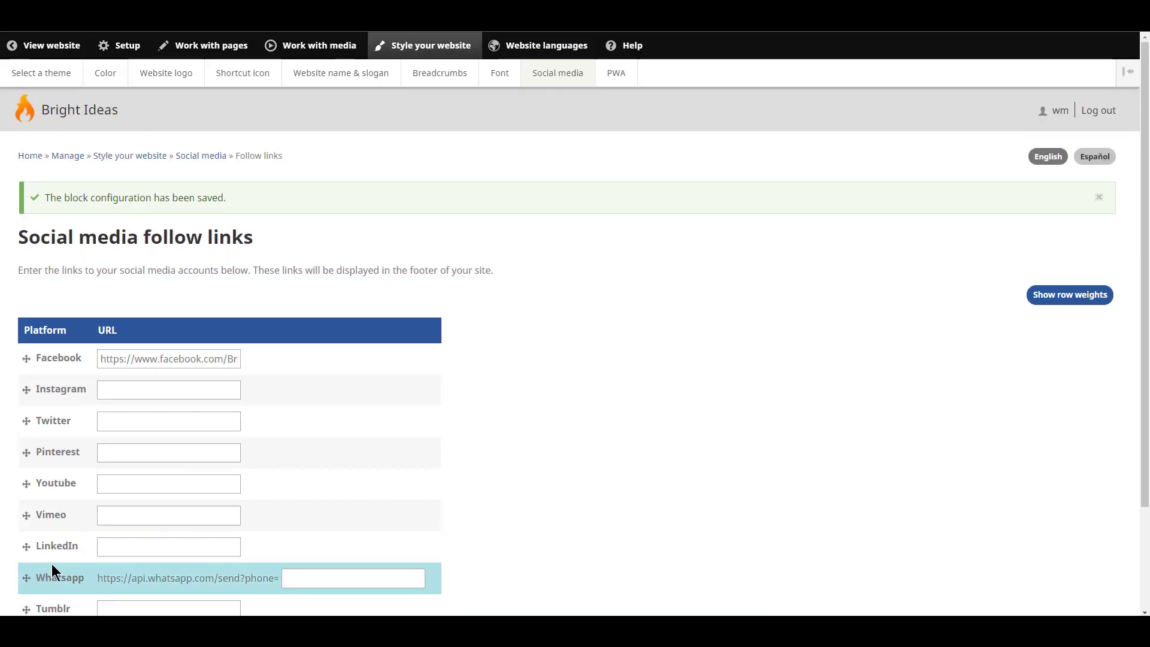
pyautogui.click(52, 46)
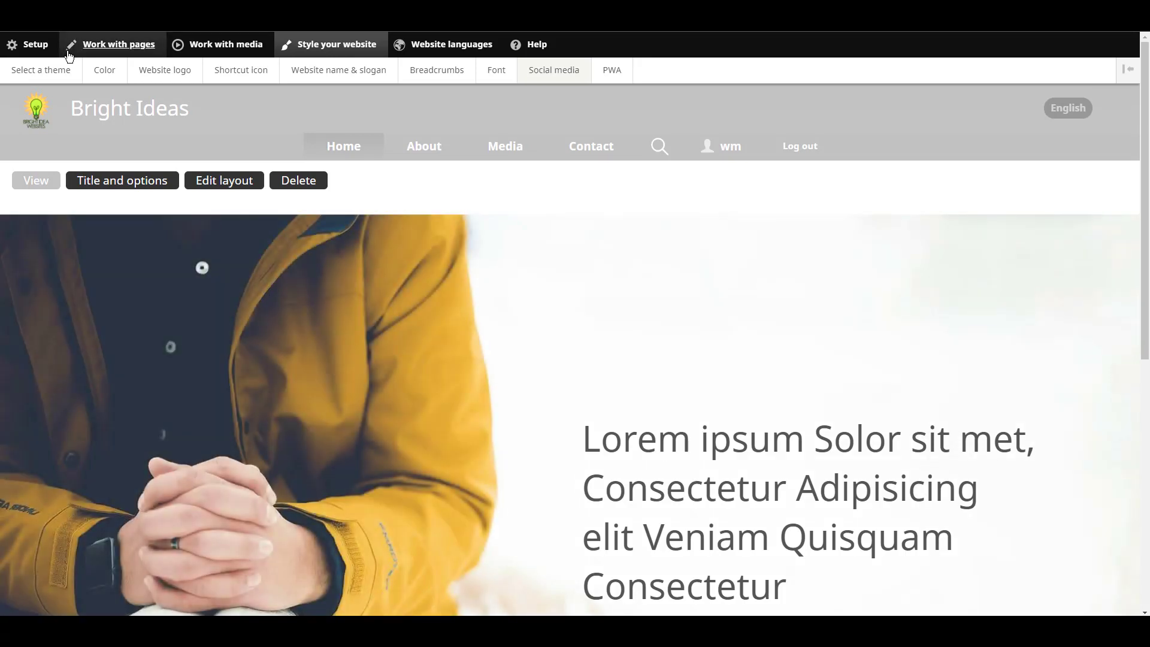
pyautogui.scroll(-7, 34, 271)
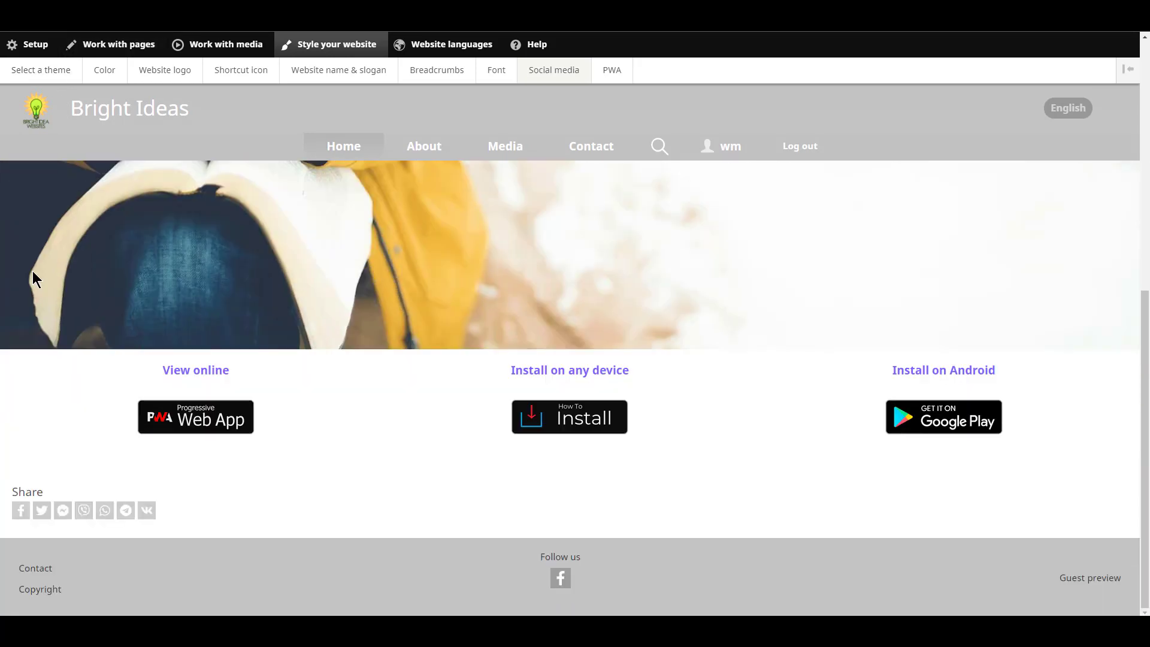